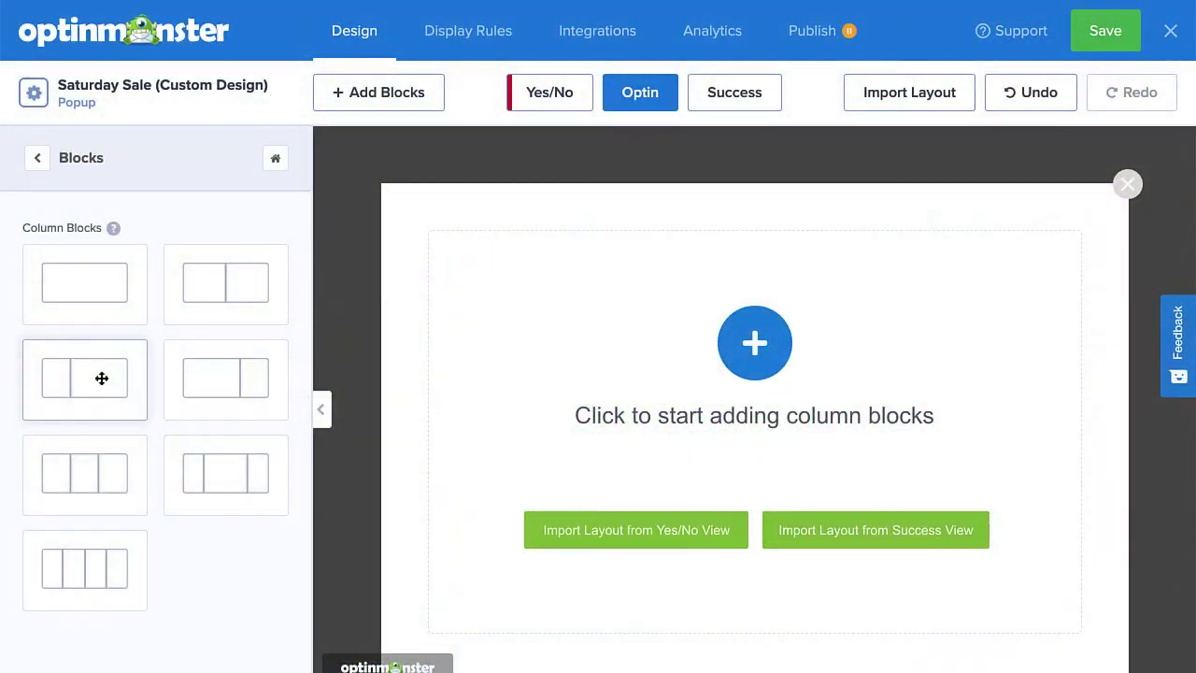
Add a two-column row to the empty popup and place an image in its left column.
left_click_drag(99, 377, 763, 416)
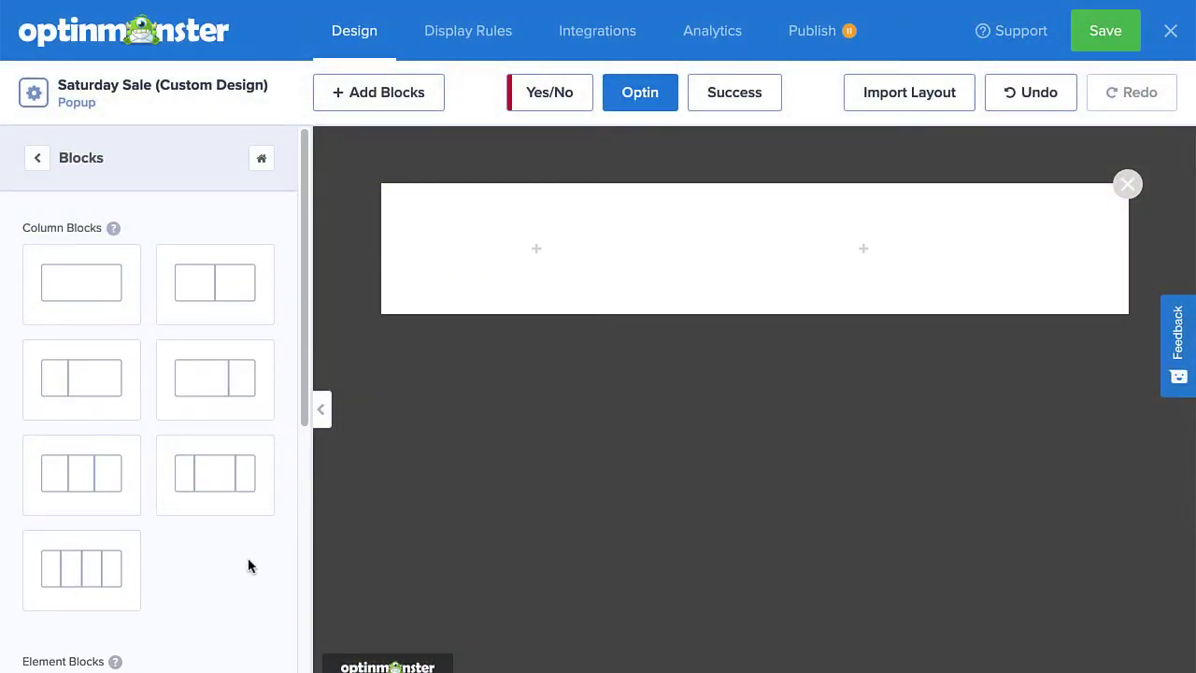
scroll(248, 563, "down", 5)
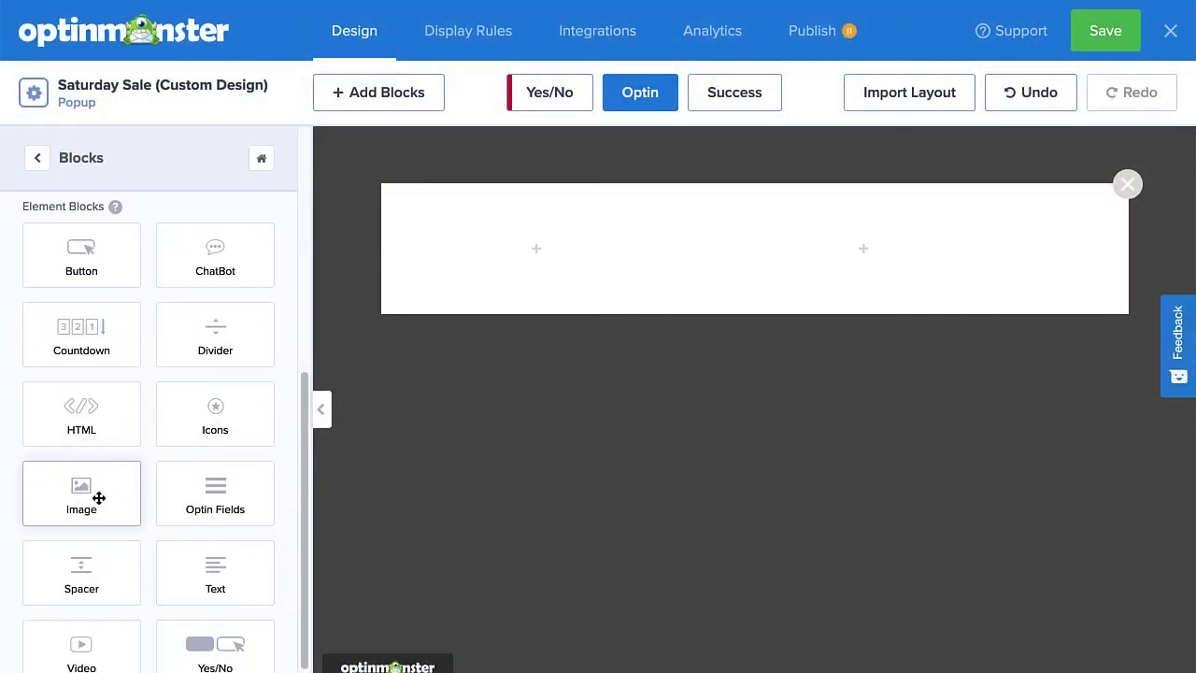
left_click_drag(99, 498, 536, 270)
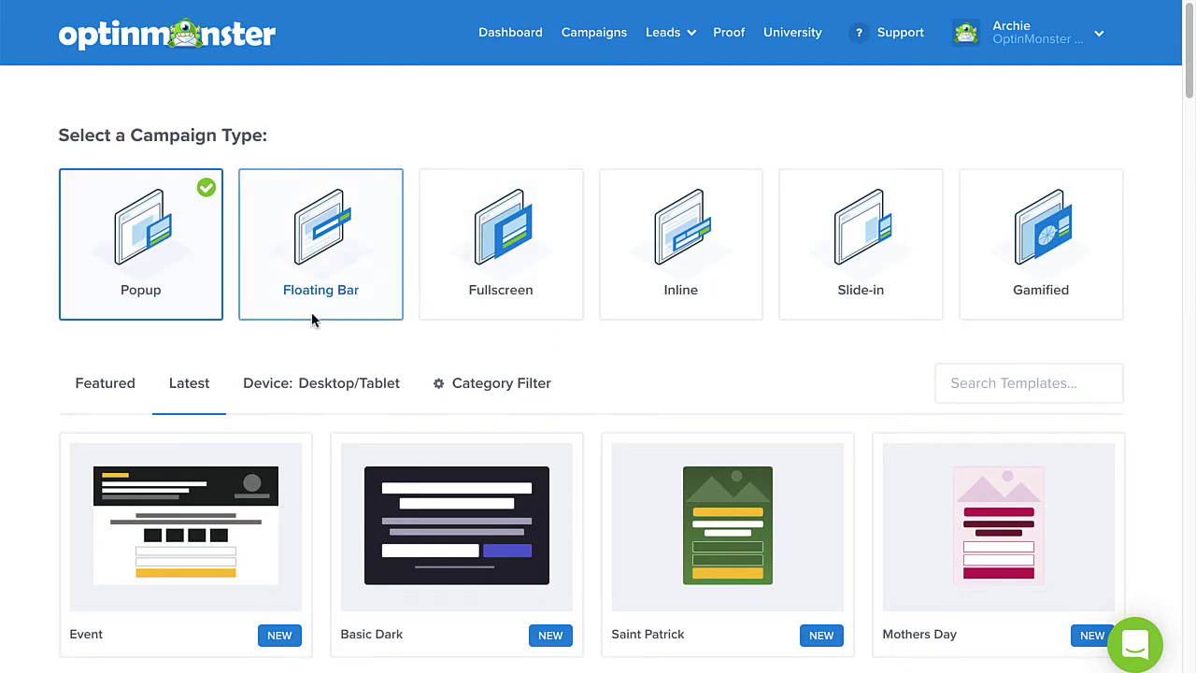
Create the 'Saturday Sale (Custom Design)' popup from the Canvas template and open it in the builder.
scroll(680, 384, "down", 10)
scroll(680, 393, "down", 10)
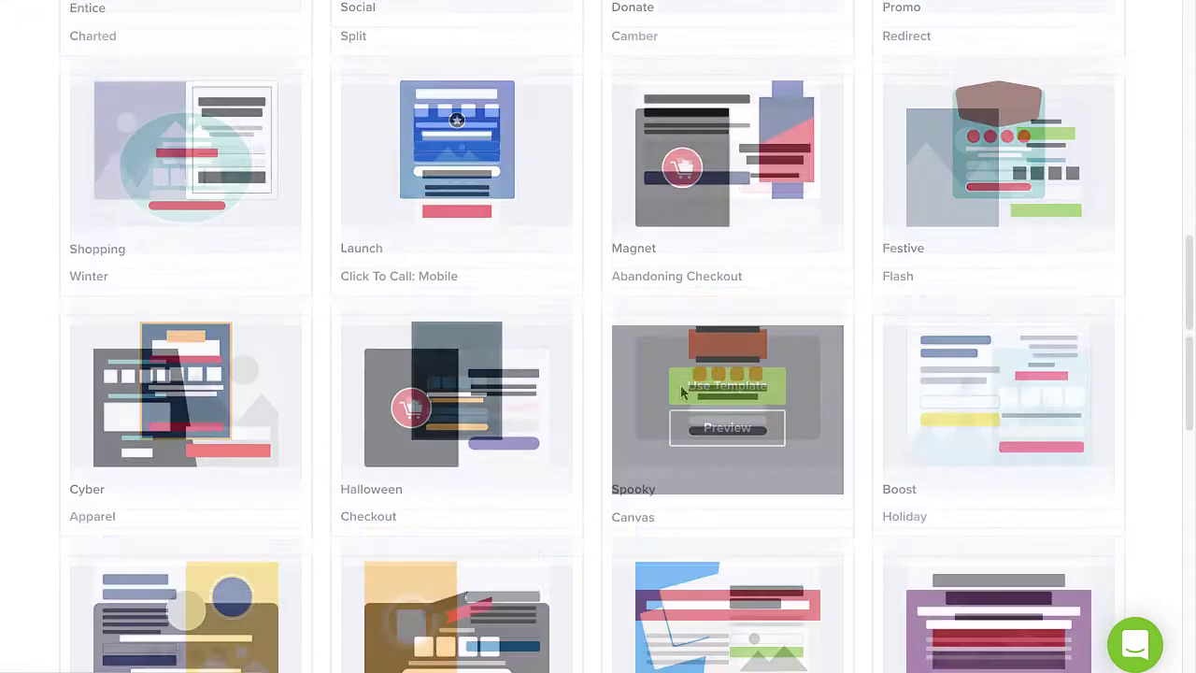
left_click(680, 390)
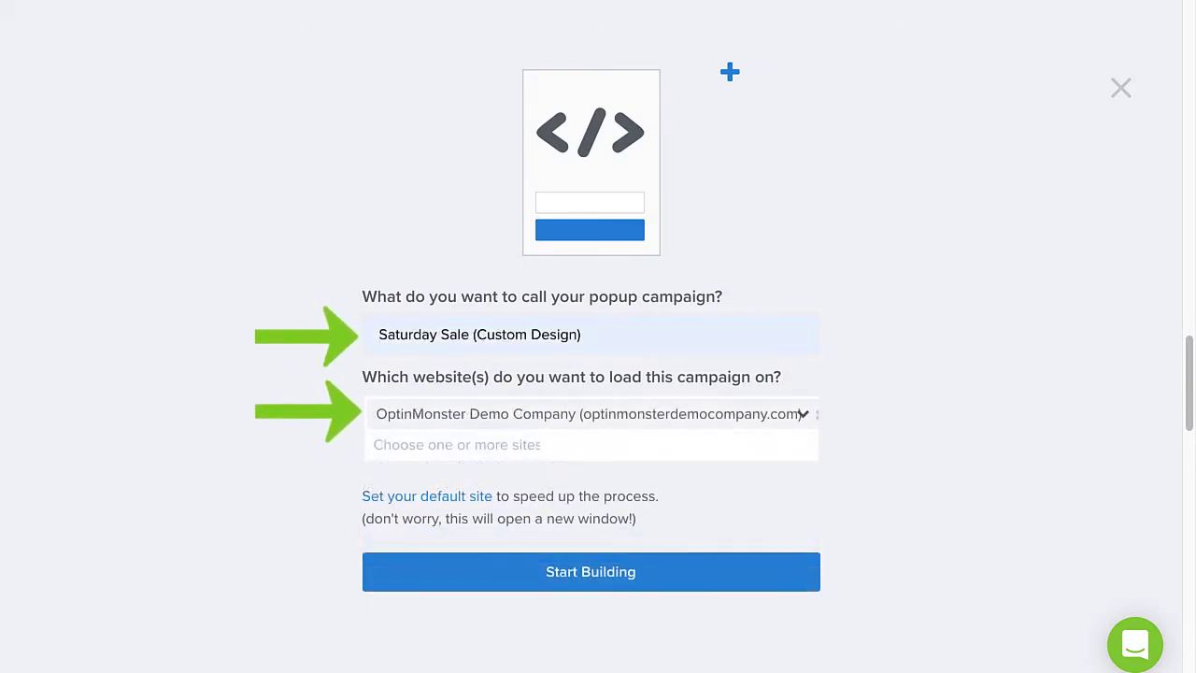
left_click(712, 560)
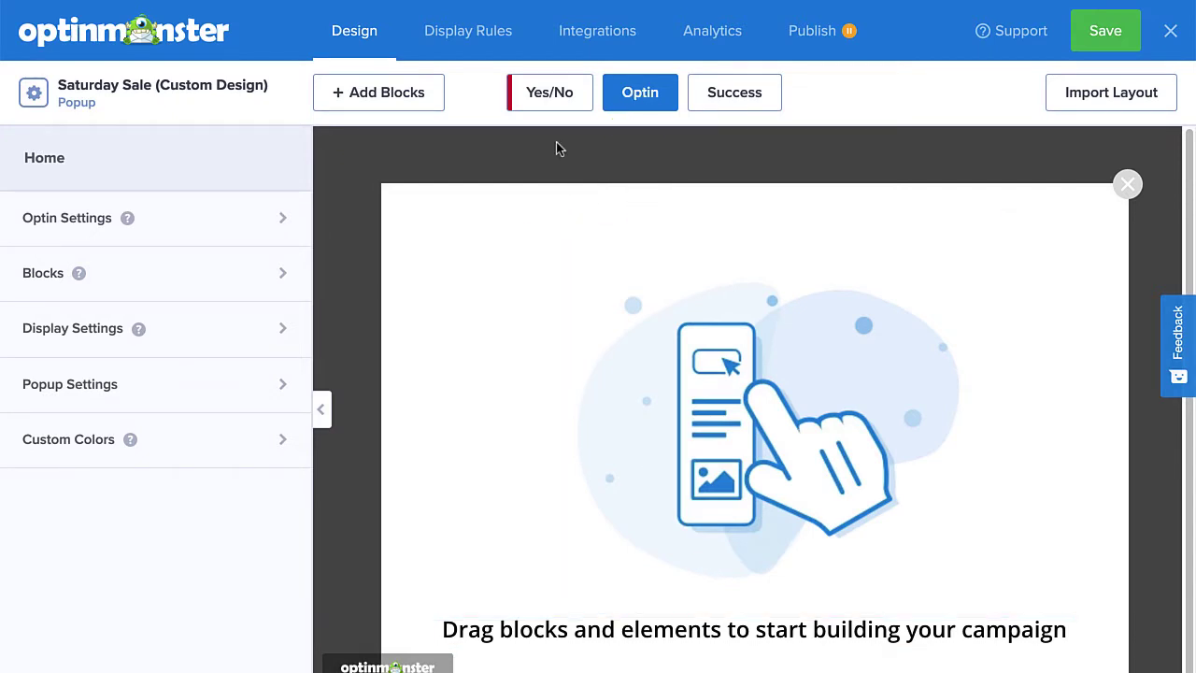
Check the Yes/No view, then delete the placeholder row from the Optin view.
left_click(562, 105)
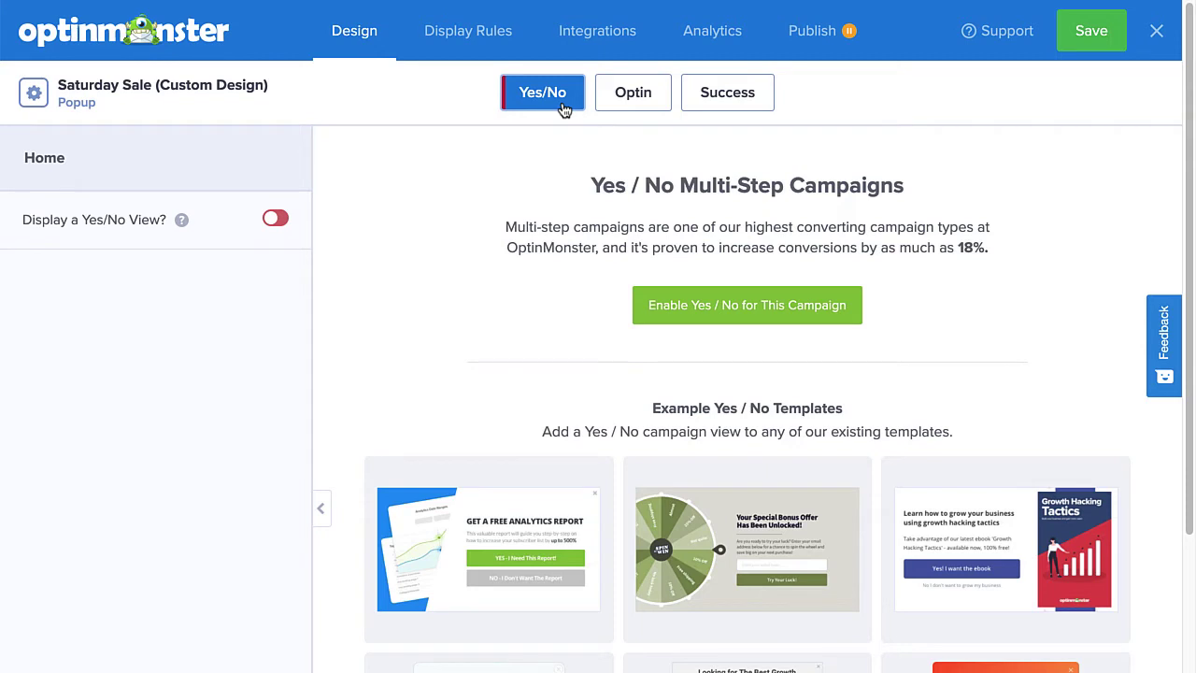
left_click(610, 110)
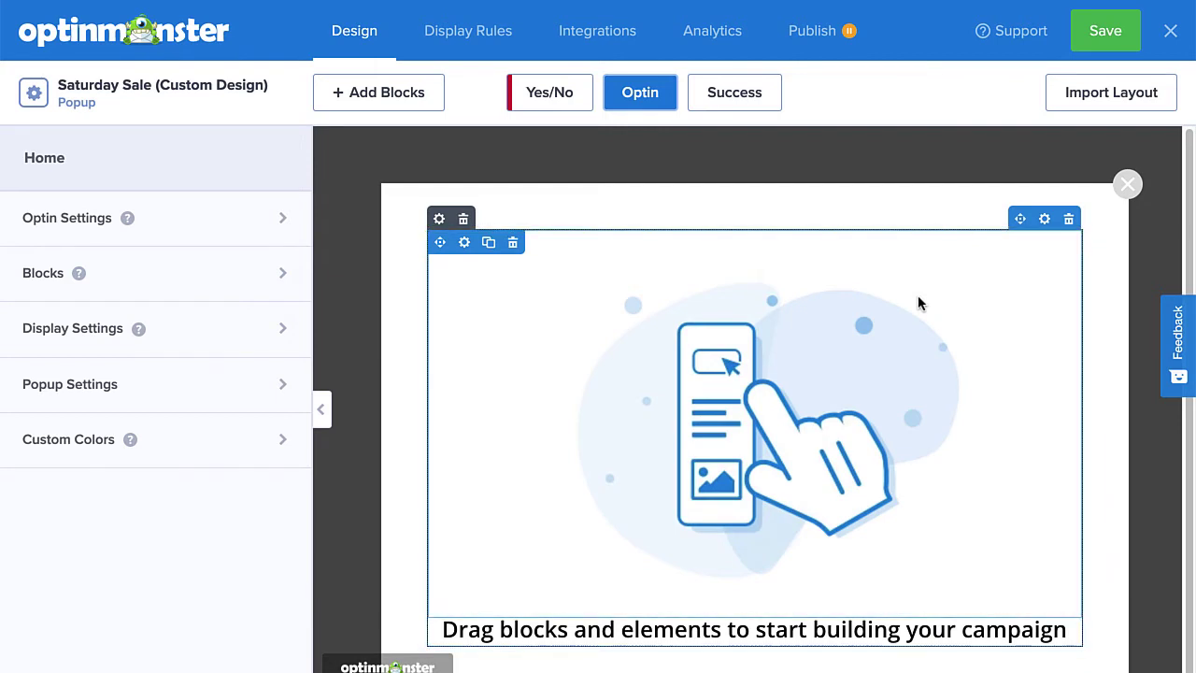
left_click(1068, 220)
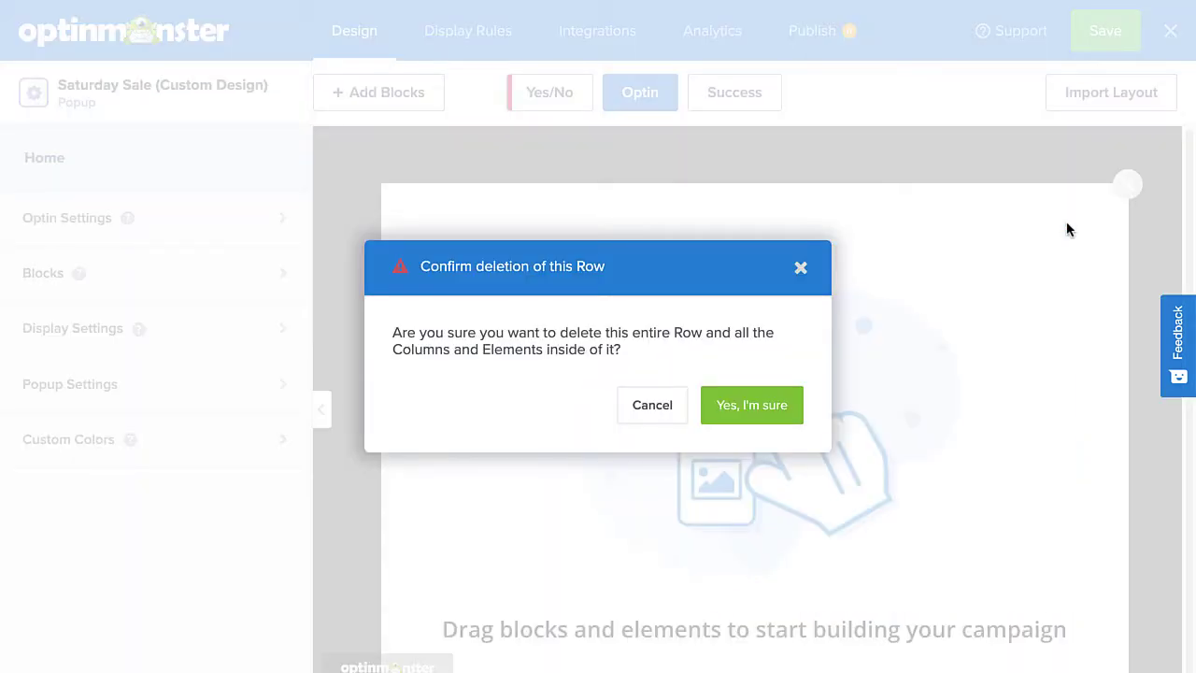
left_click(775, 401)
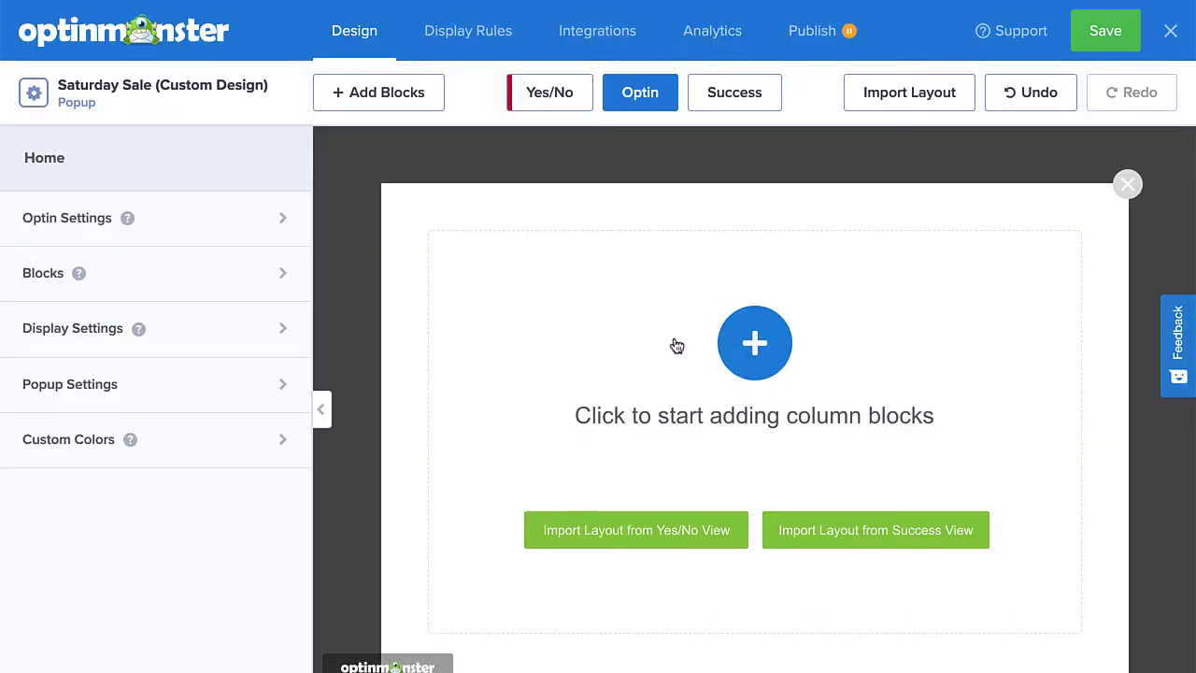
left_click(408, 109)
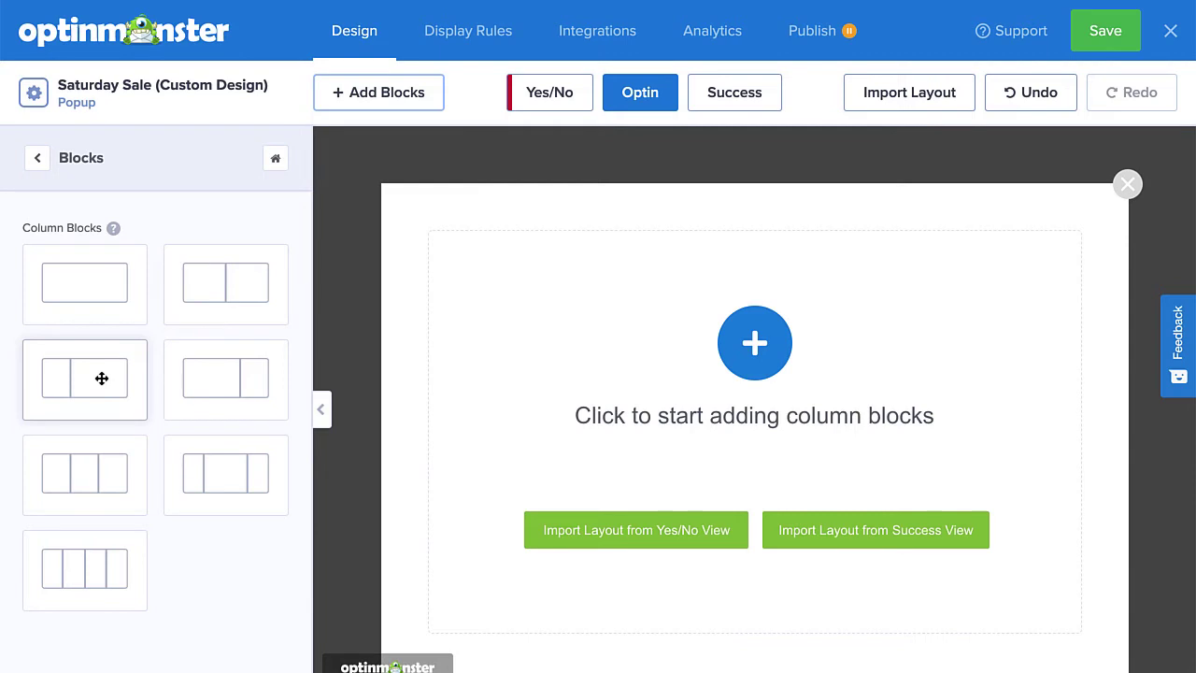
Add a two-column row and drop an Image element into the left column.
left_click_drag(102, 379, 744, 416)
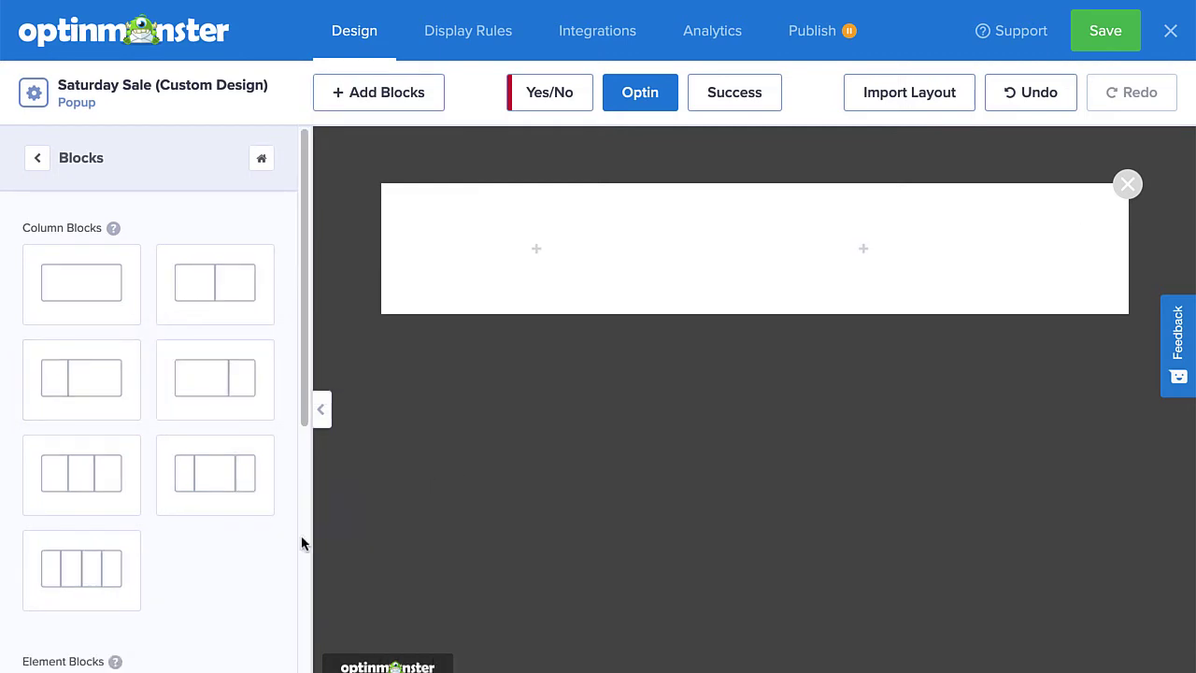
scroll(248, 563, "down", 1)
scroll(248, 563, "down", 4)
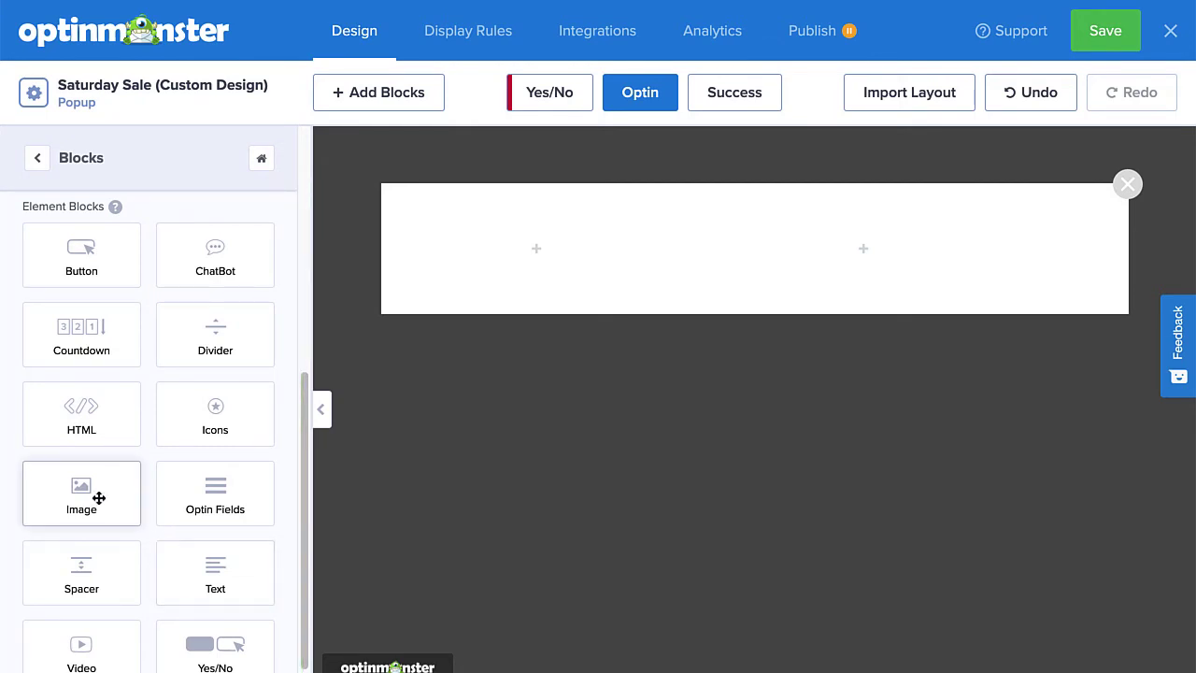
left_click_drag(99, 496, 536, 270)
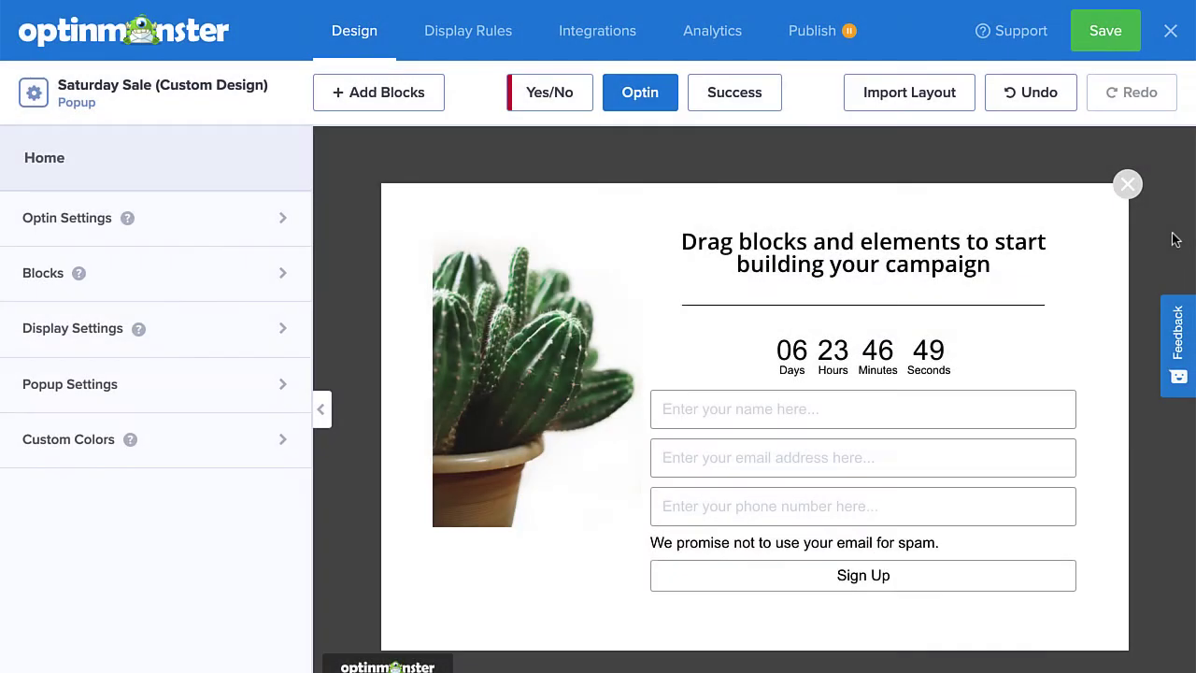
Inspect the heading, countdown timer, name/email/phone form fields and Sign Up button.
triple_click(990, 266)
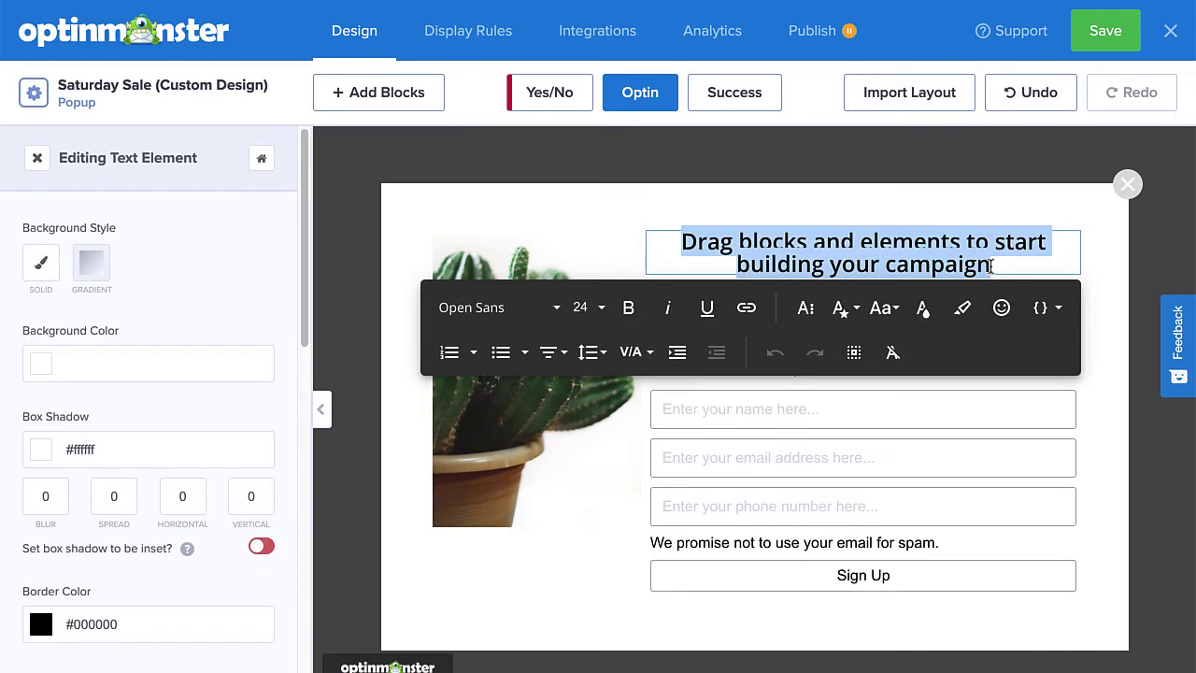
left_click(925, 348)
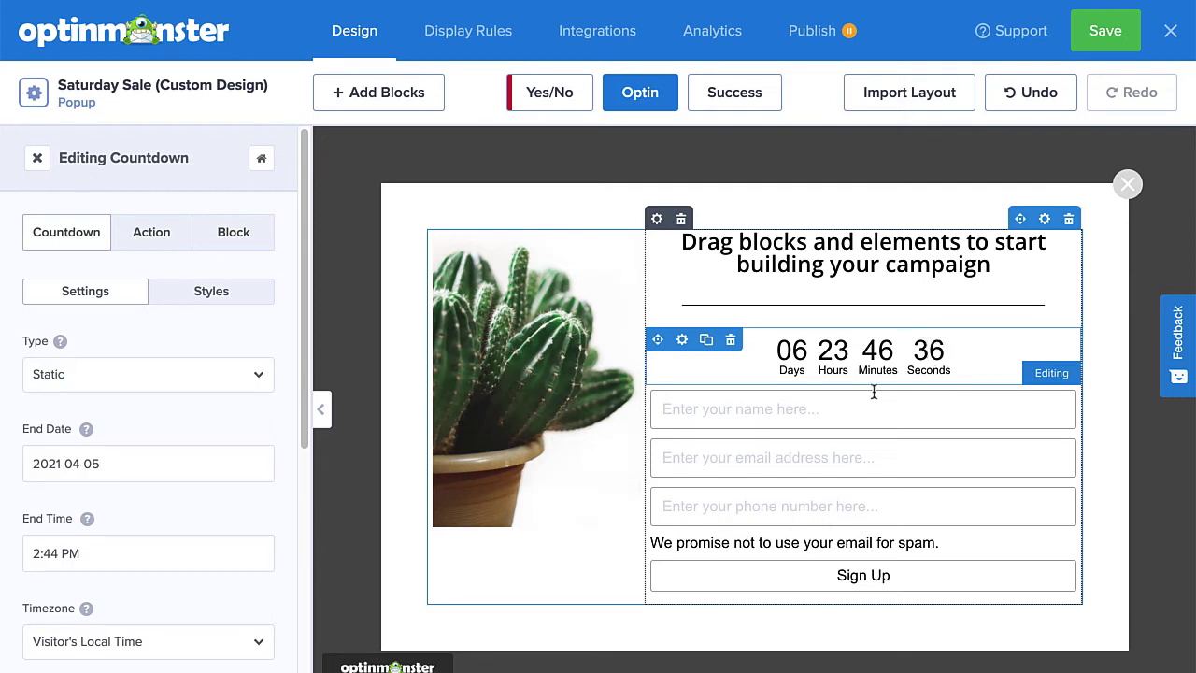
left_click(848, 413)
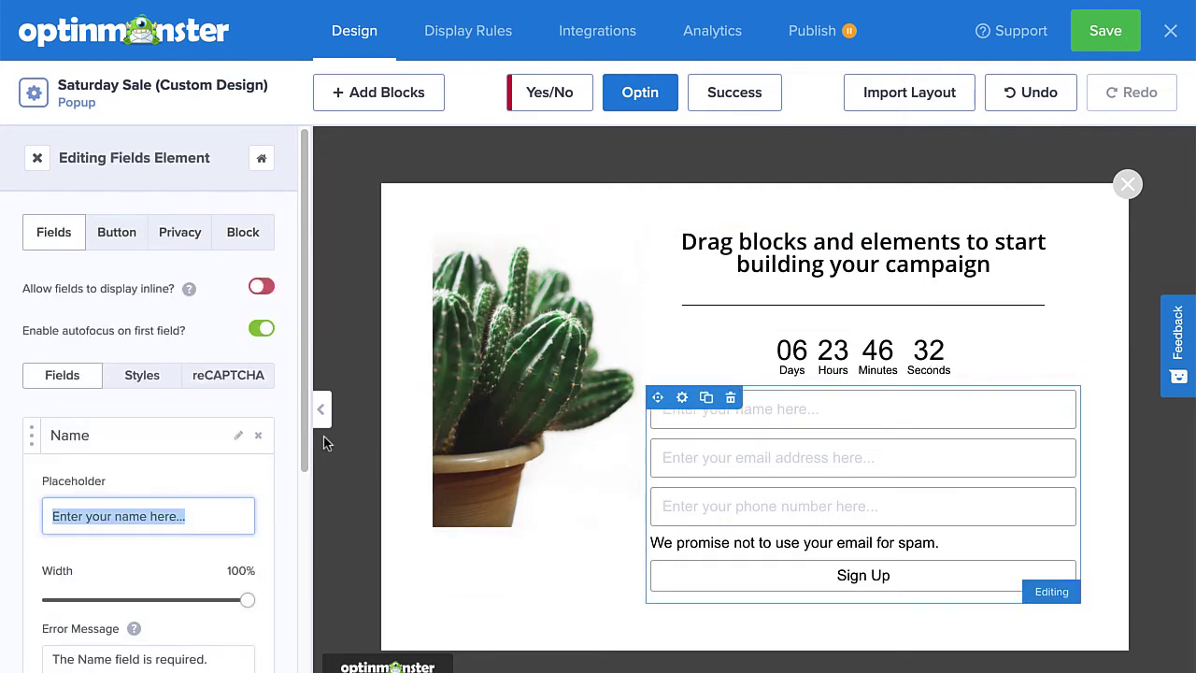
left_click(211, 429)
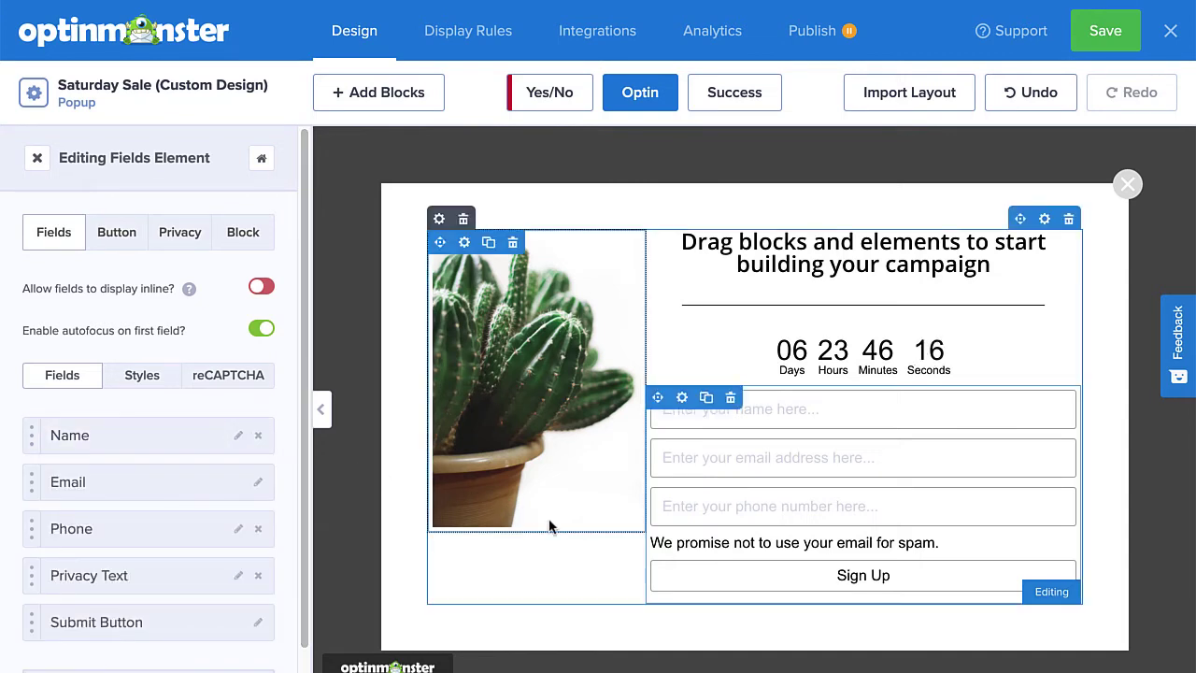
left_click(684, 579)
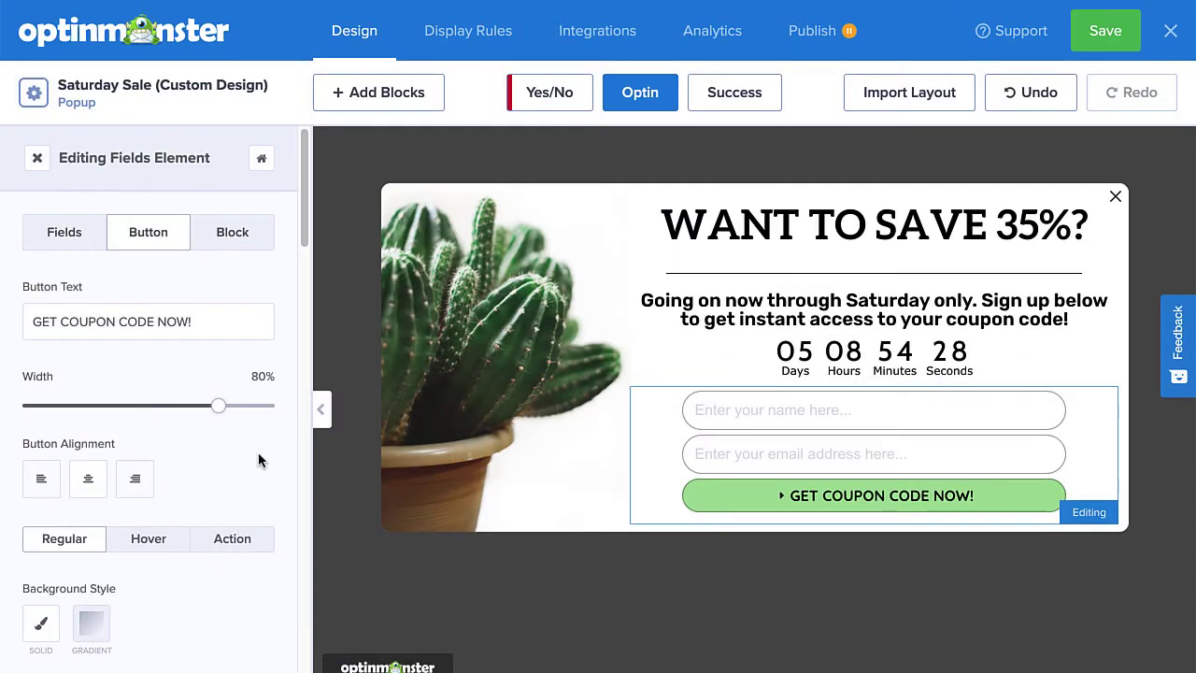
Set the form's success action to 'Go to a view' with The Success view as target.
scroll(258, 451, "down", 3)
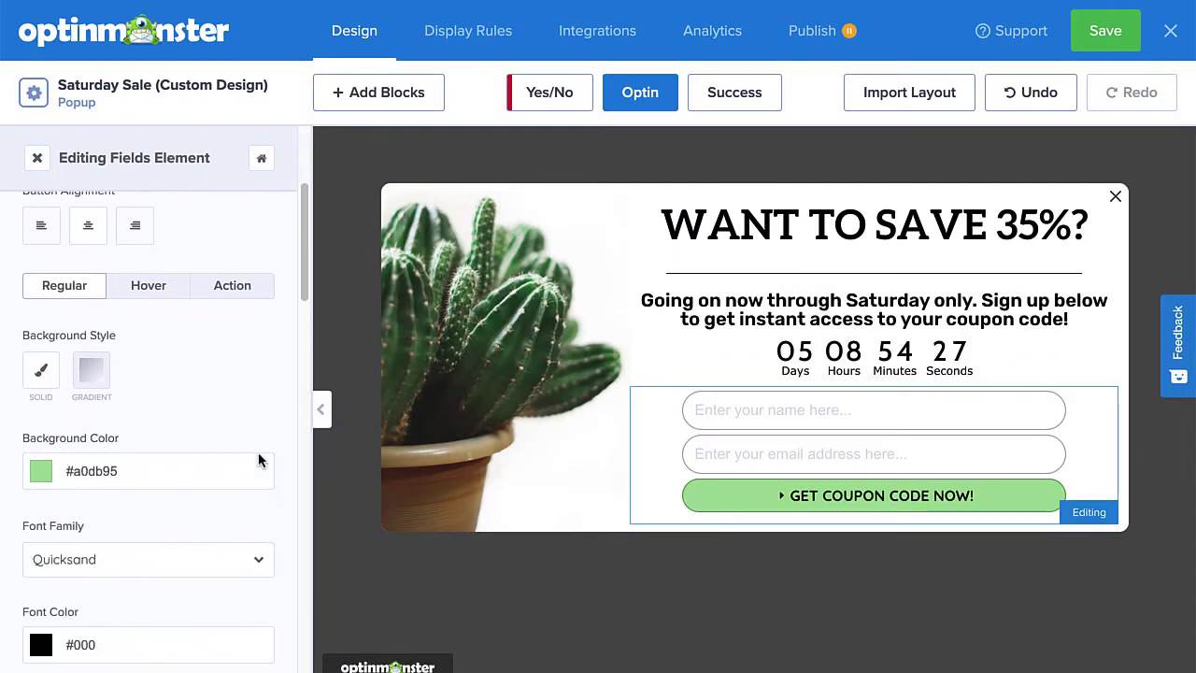
left_click(235, 277)
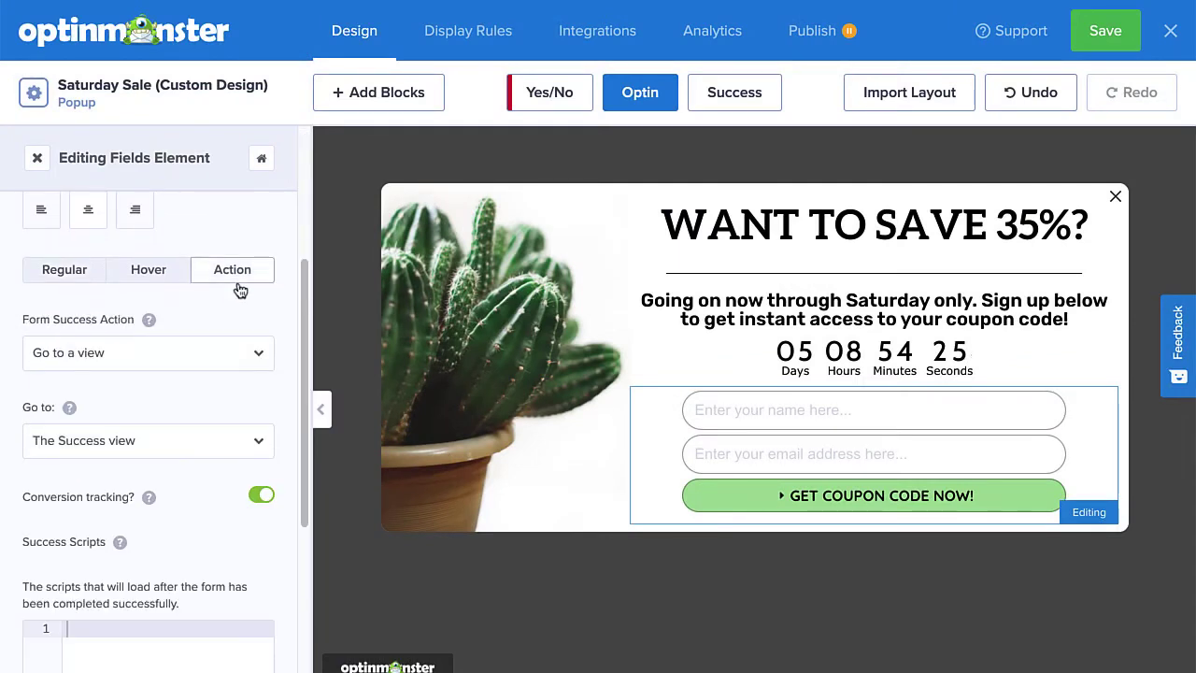
left_click(224, 354)
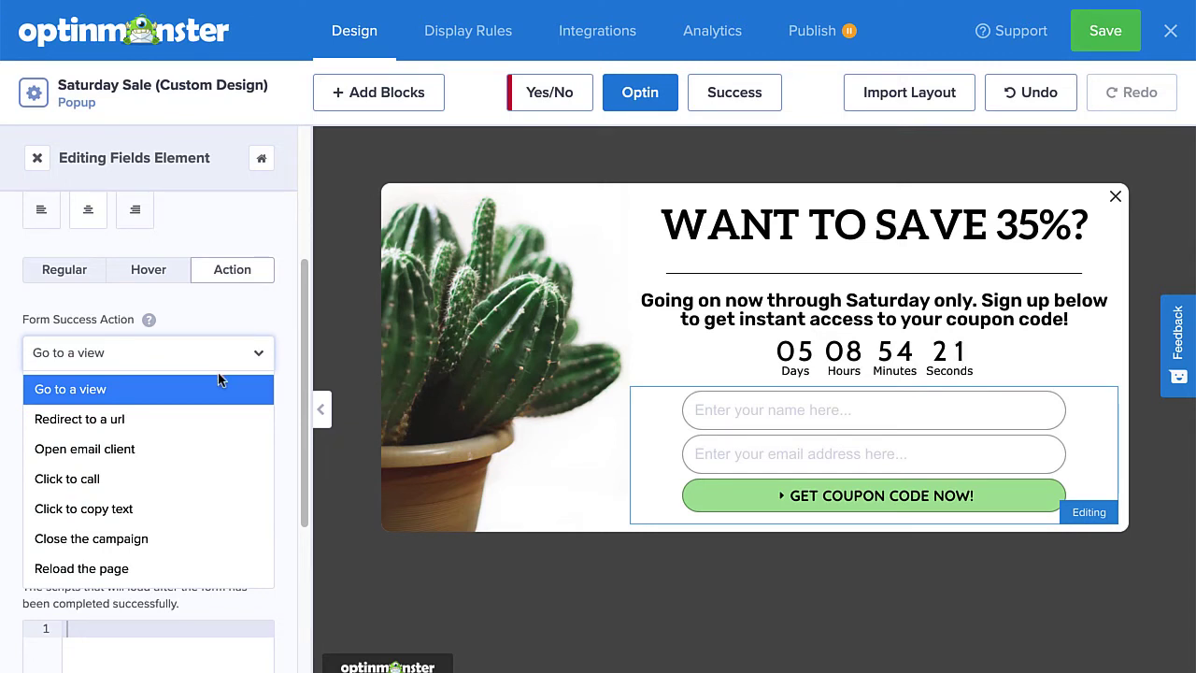
left_click(219, 386)
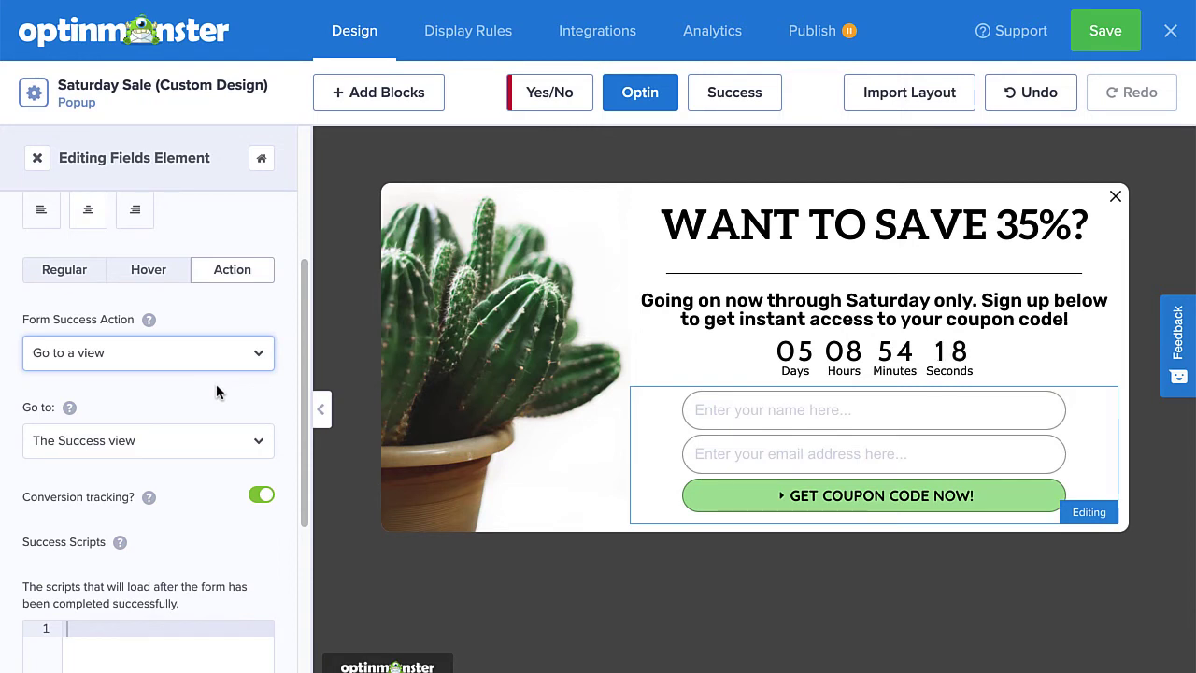
Import the Optin view's layout into the Success view and select its headline for rewriting.
left_click(738, 97)
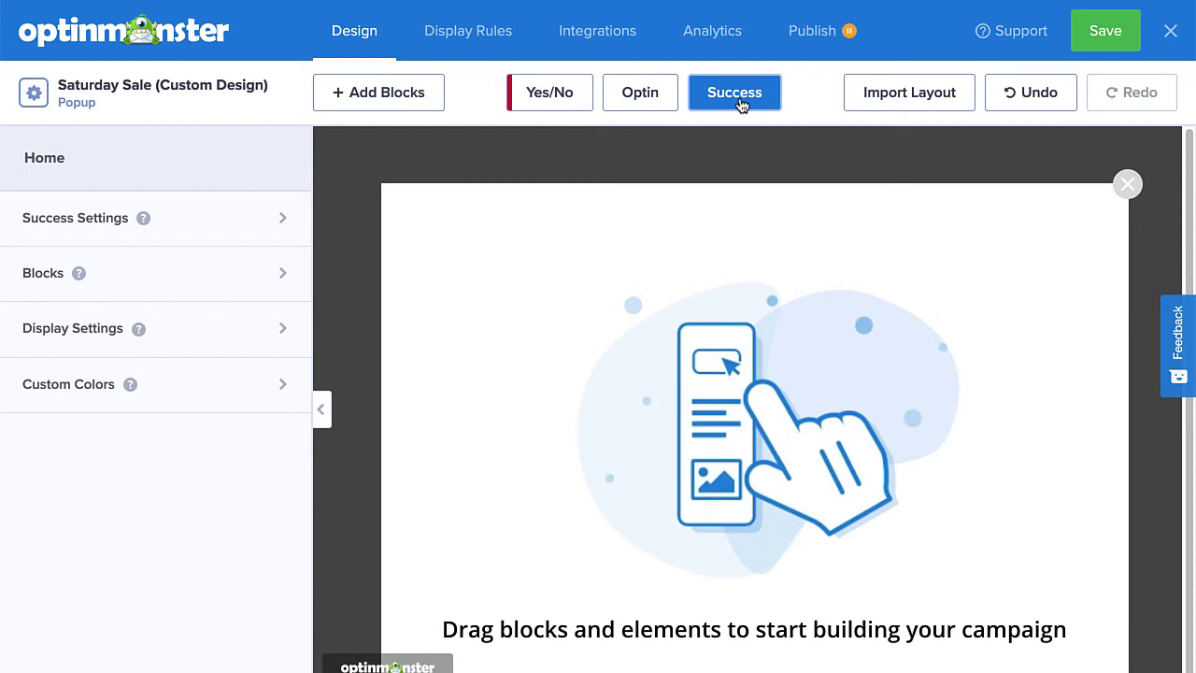
left_click(859, 105)
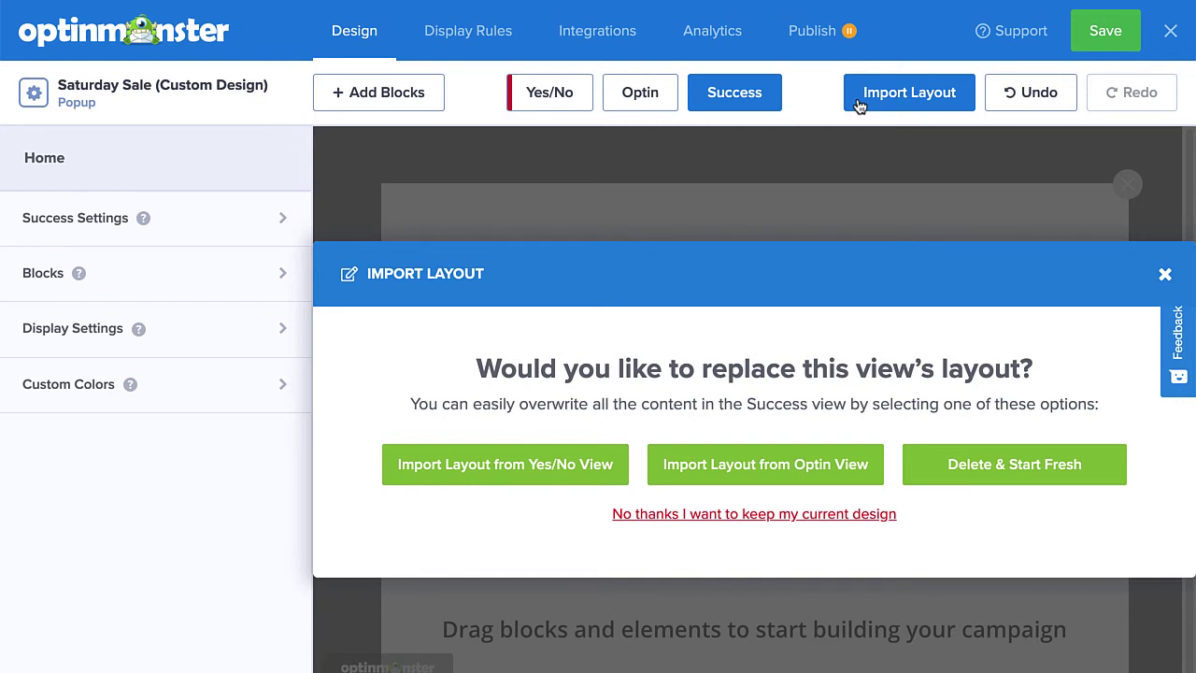
left_click(774, 460)
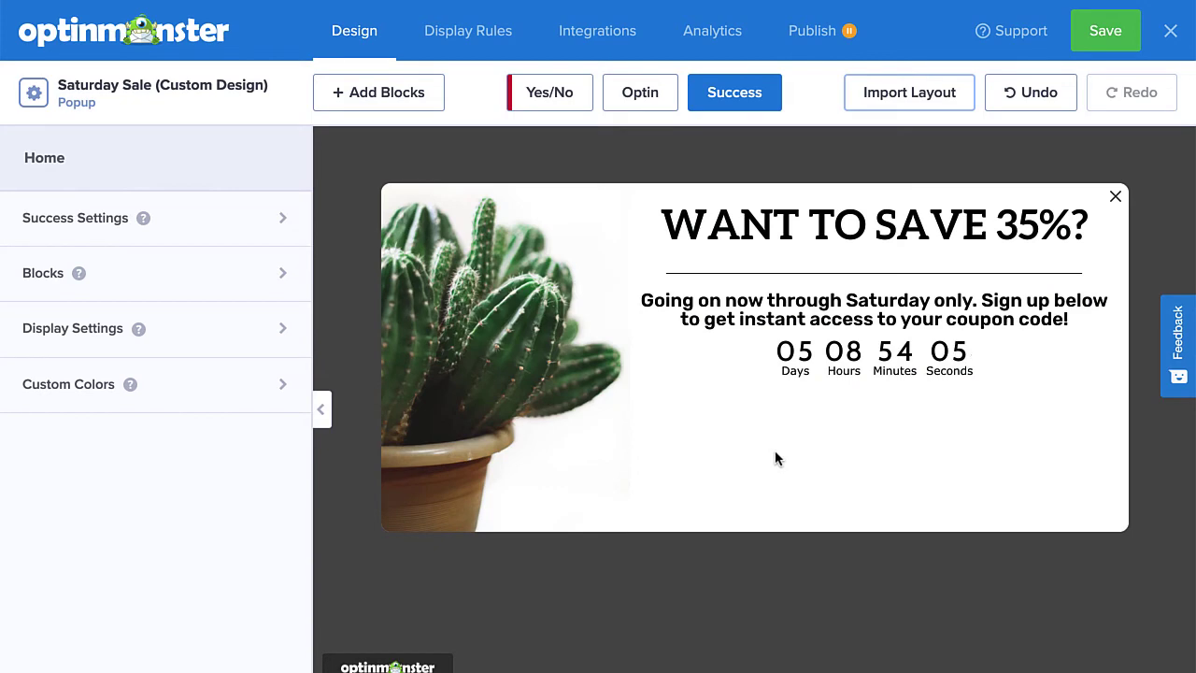
triple_click(849, 227)
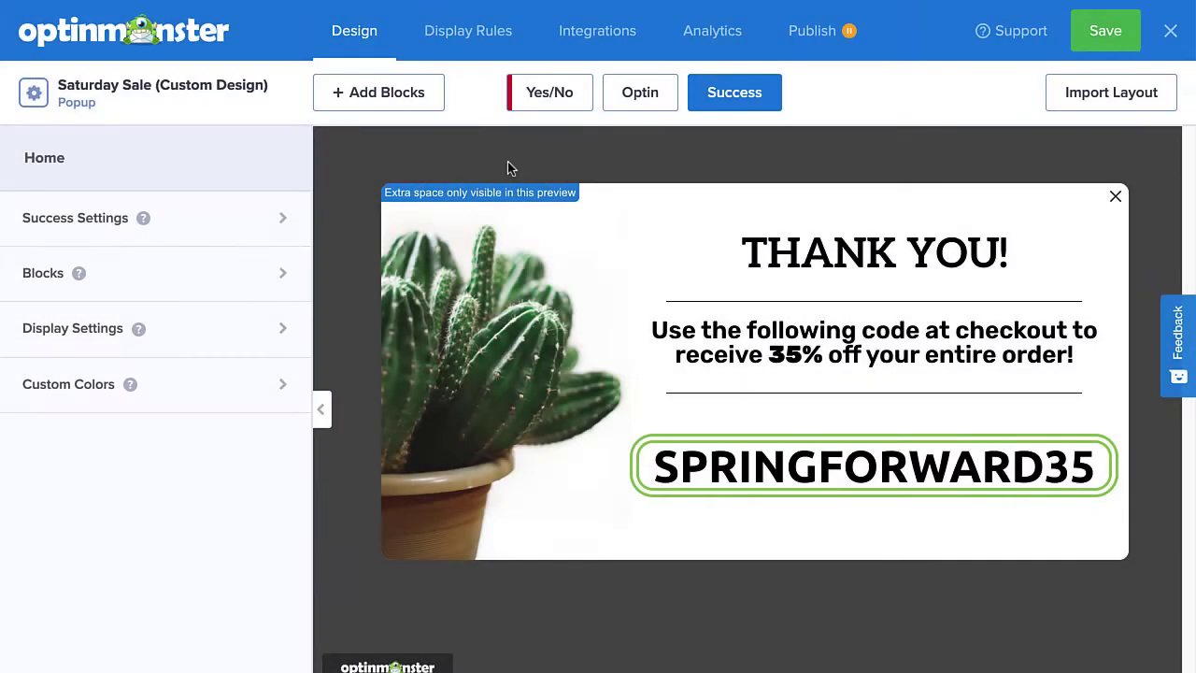
Review the display rule conditions: at least 5 seconds on page, on any URL.
left_click(486, 38)
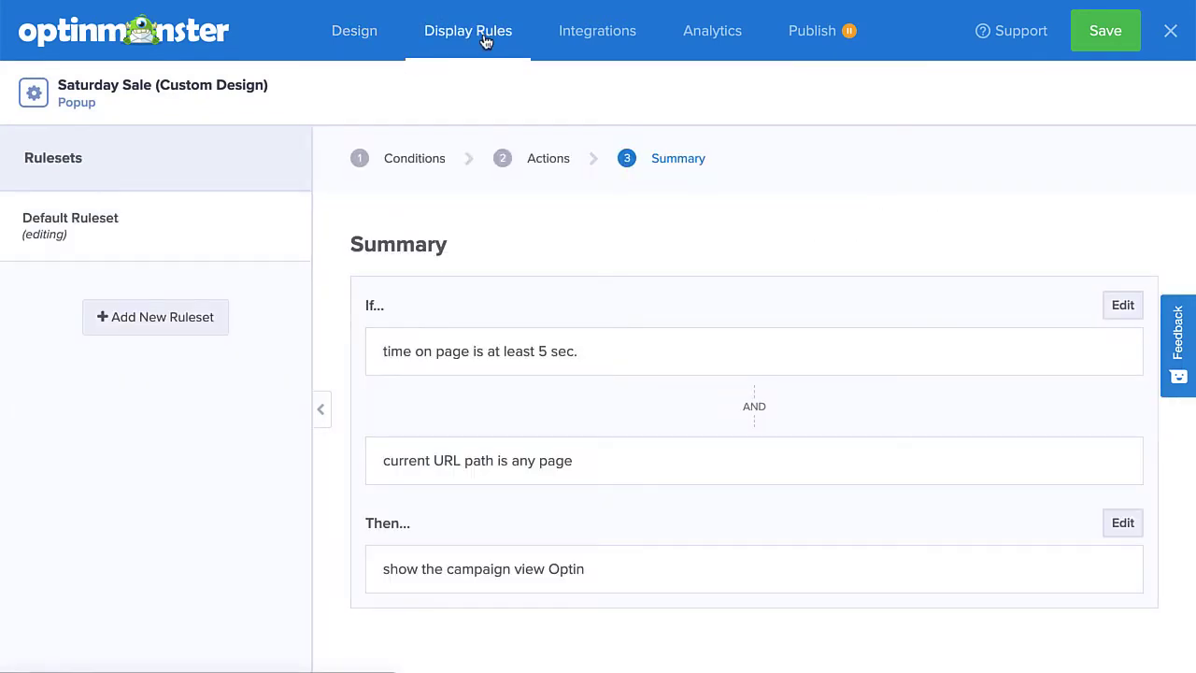
left_click(423, 157)
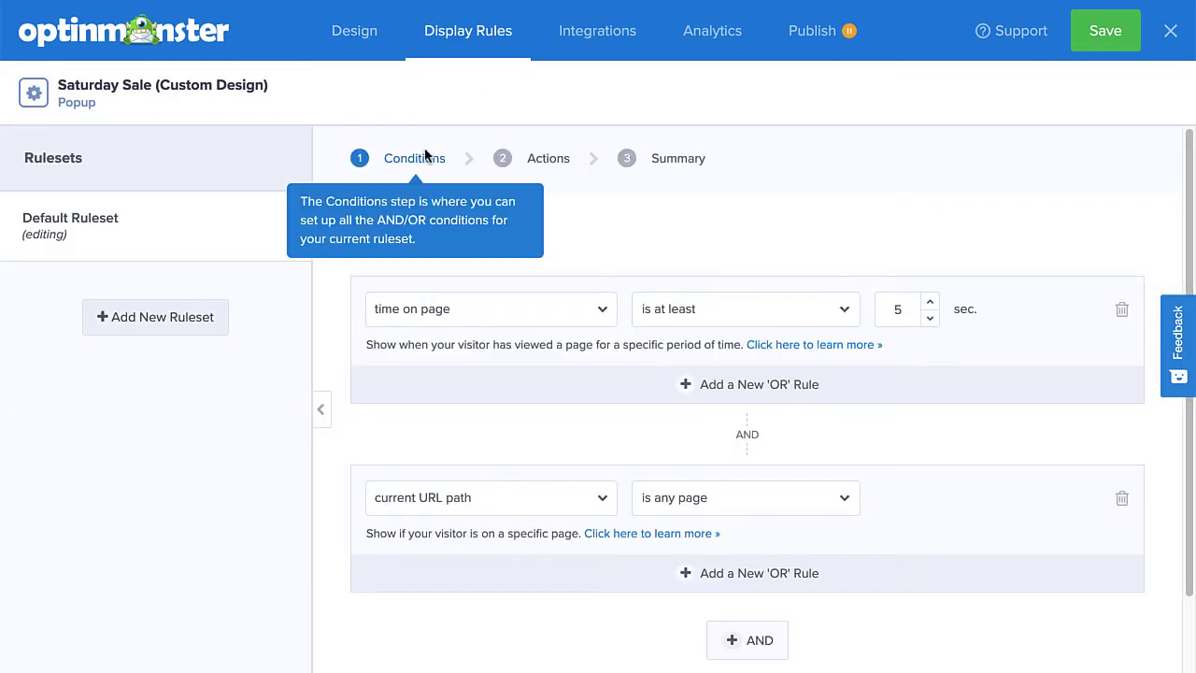
left_click(409, 309)
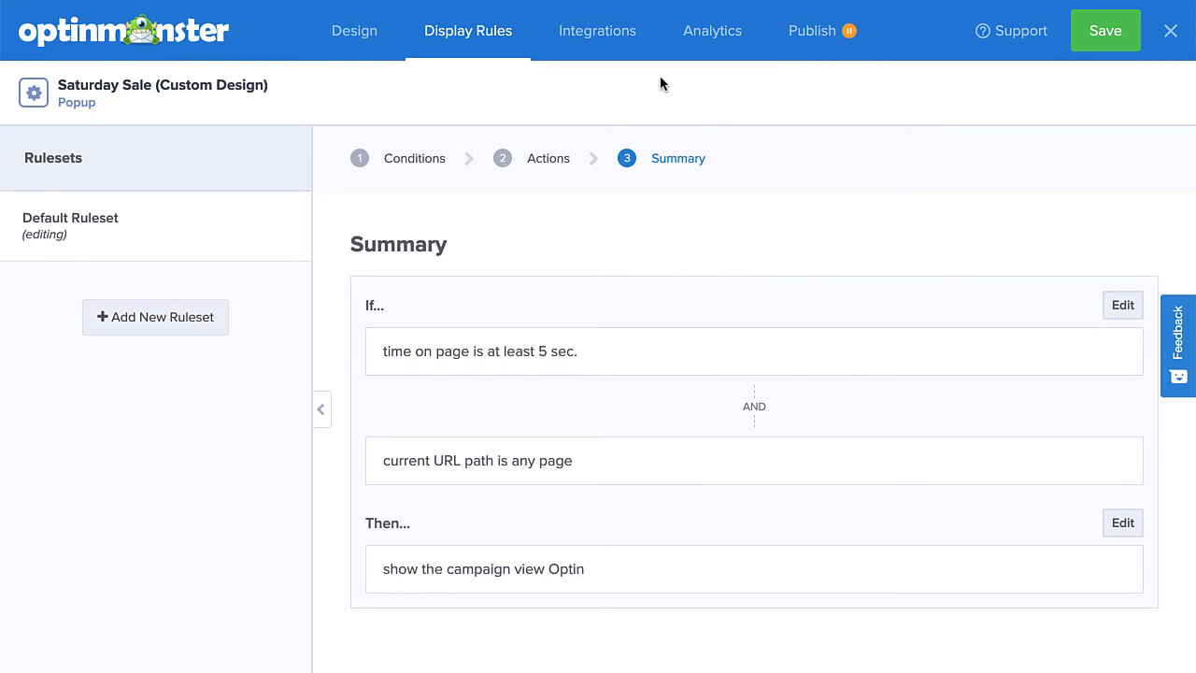
Add Monster Leads as a new email provider integration alongside Constant Contact.
left_click(634, 43)
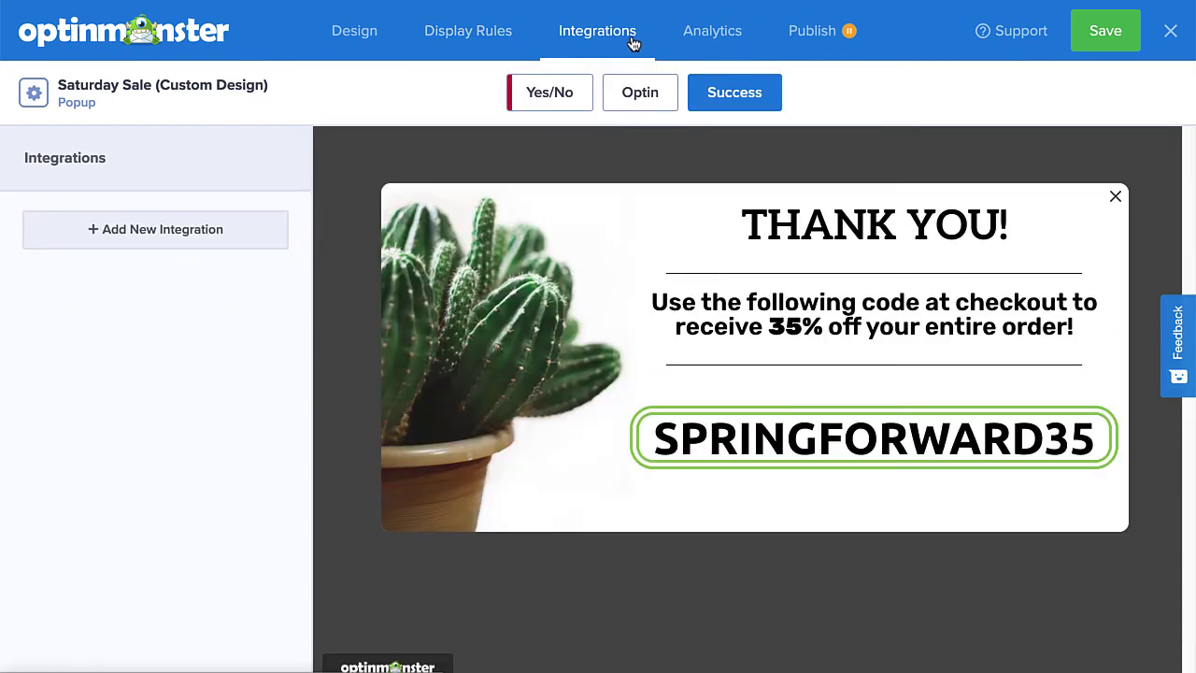
left_click(268, 240)
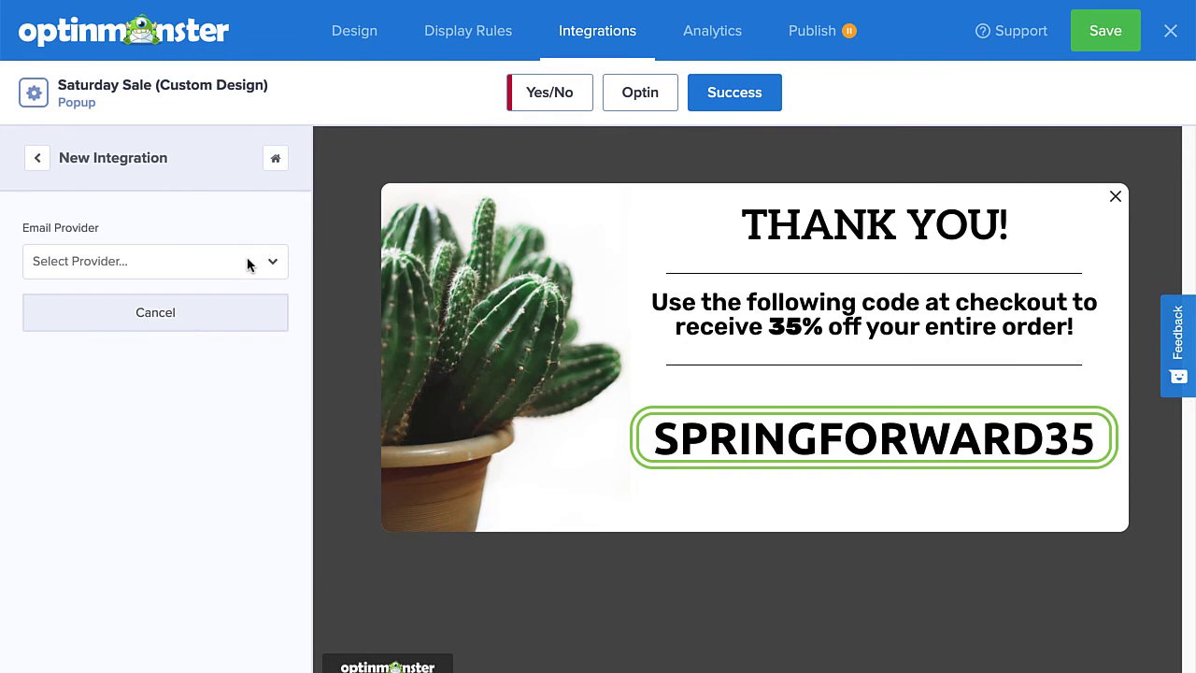
left_click(248, 265)
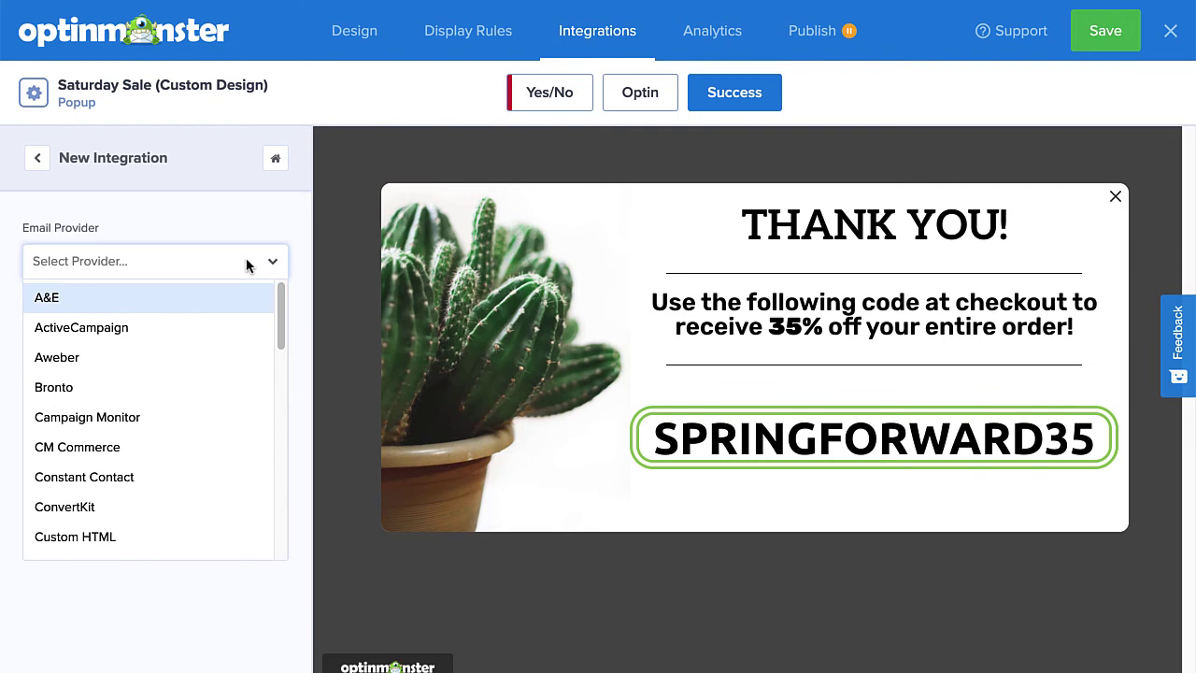
scroll(150, 420, "down", 5)
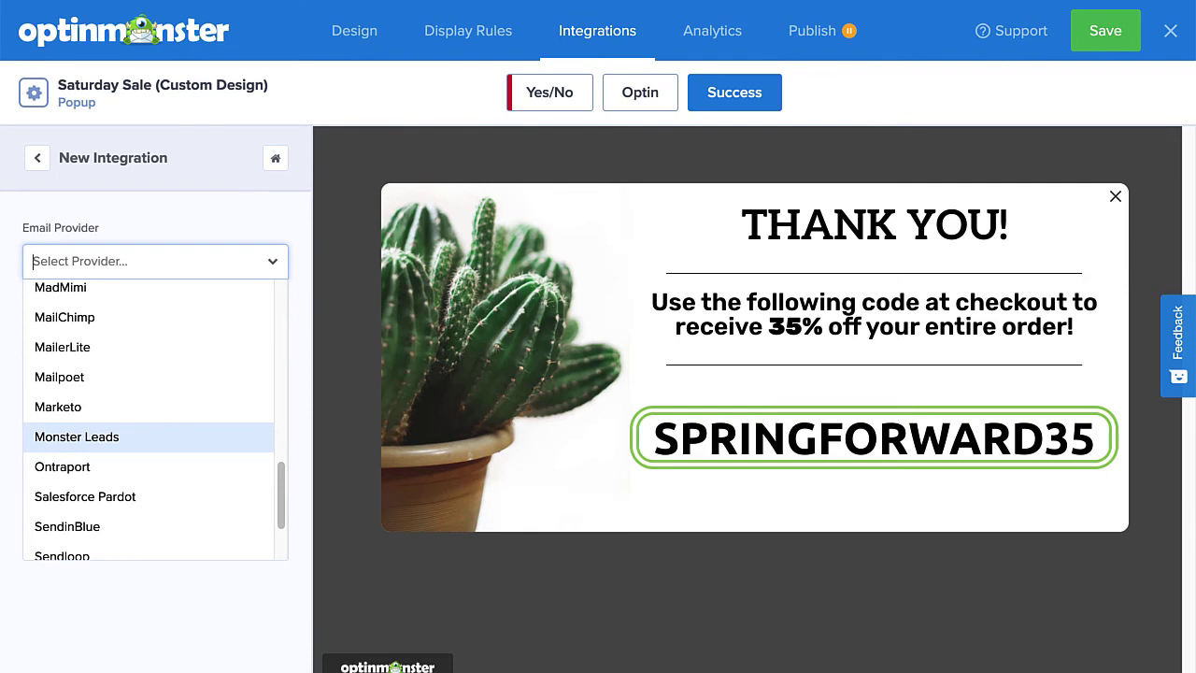
left_click(243, 437)
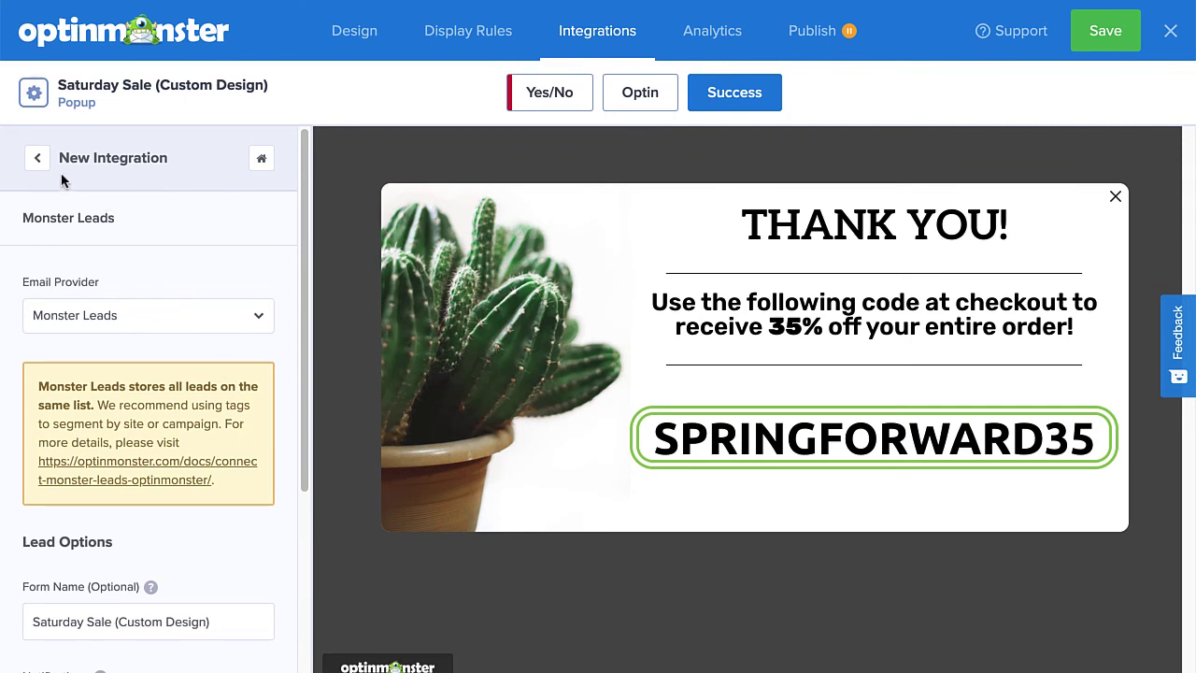
left_click(37, 158)
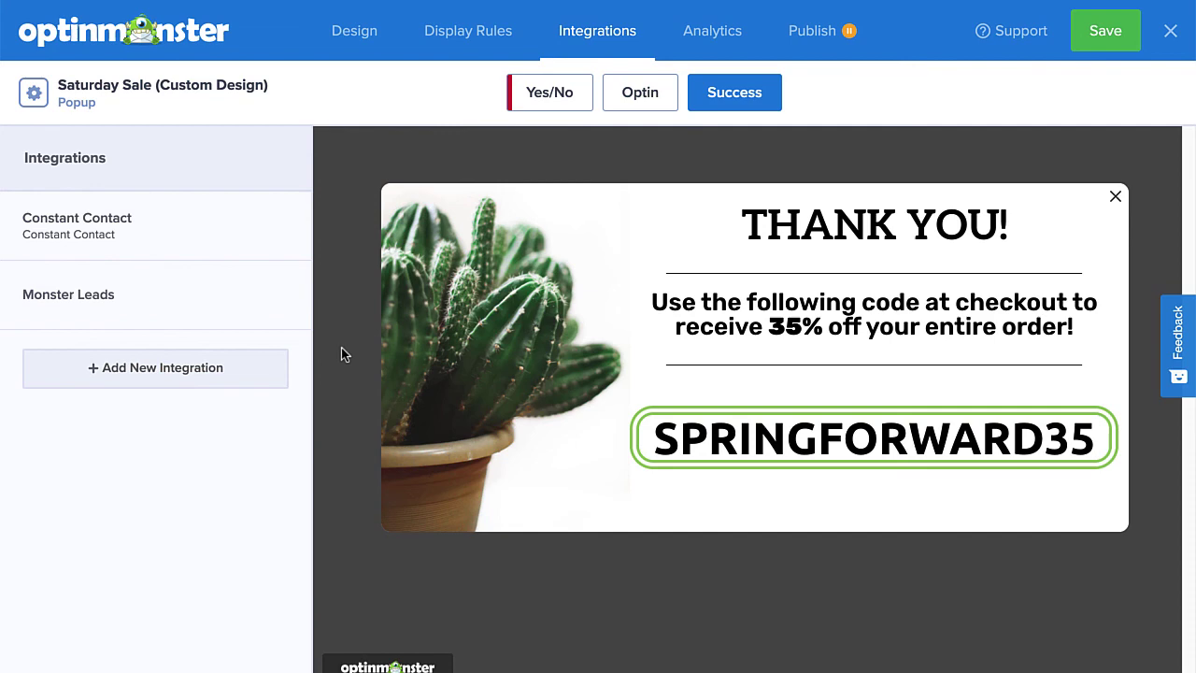
Switch the campaign status from draft to Published, save it, and browse the documentation page.
left_click(792, 31)
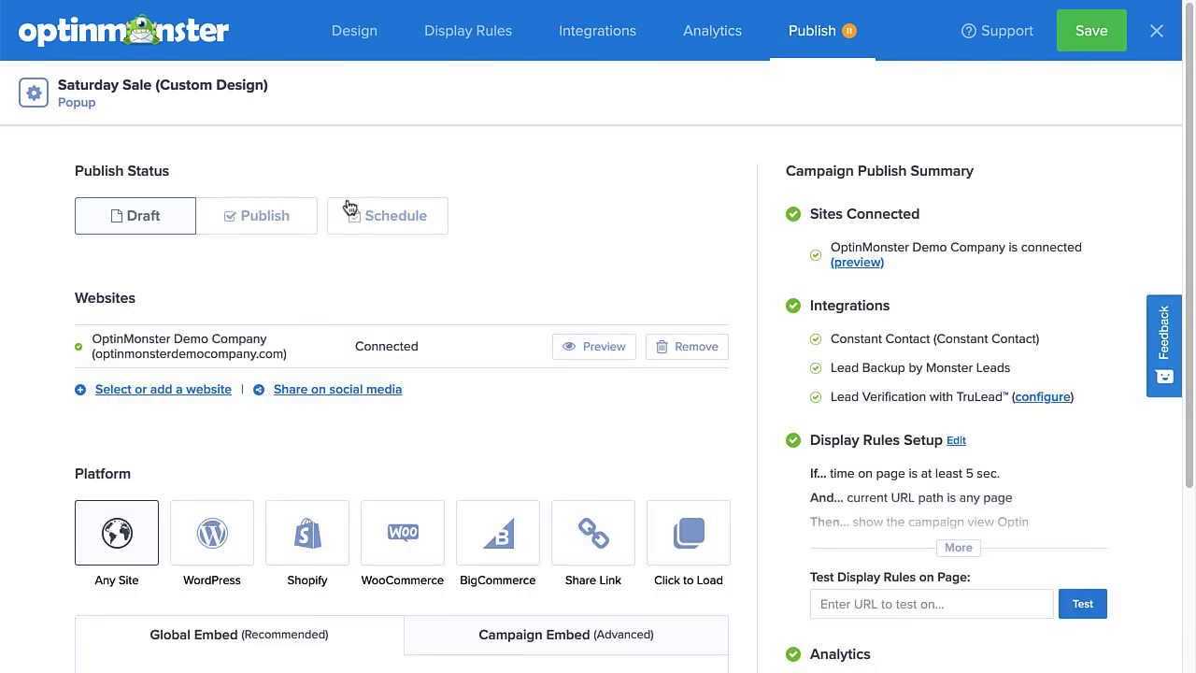
left_click(307, 221)
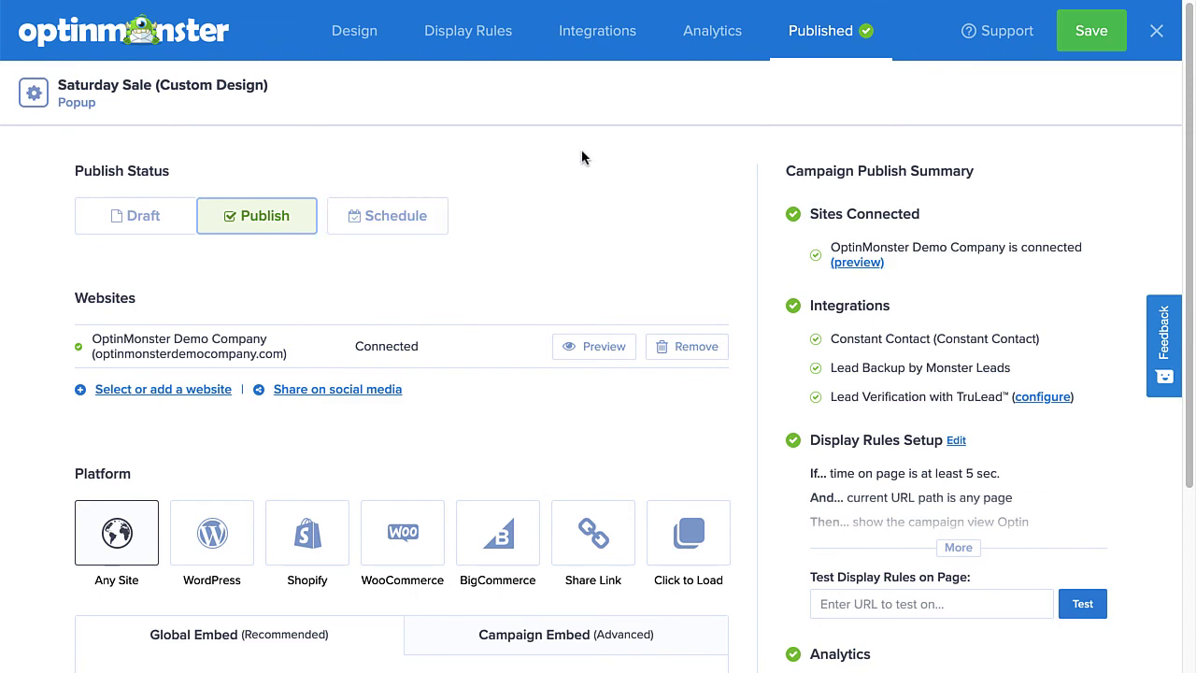
left_click(1072, 42)
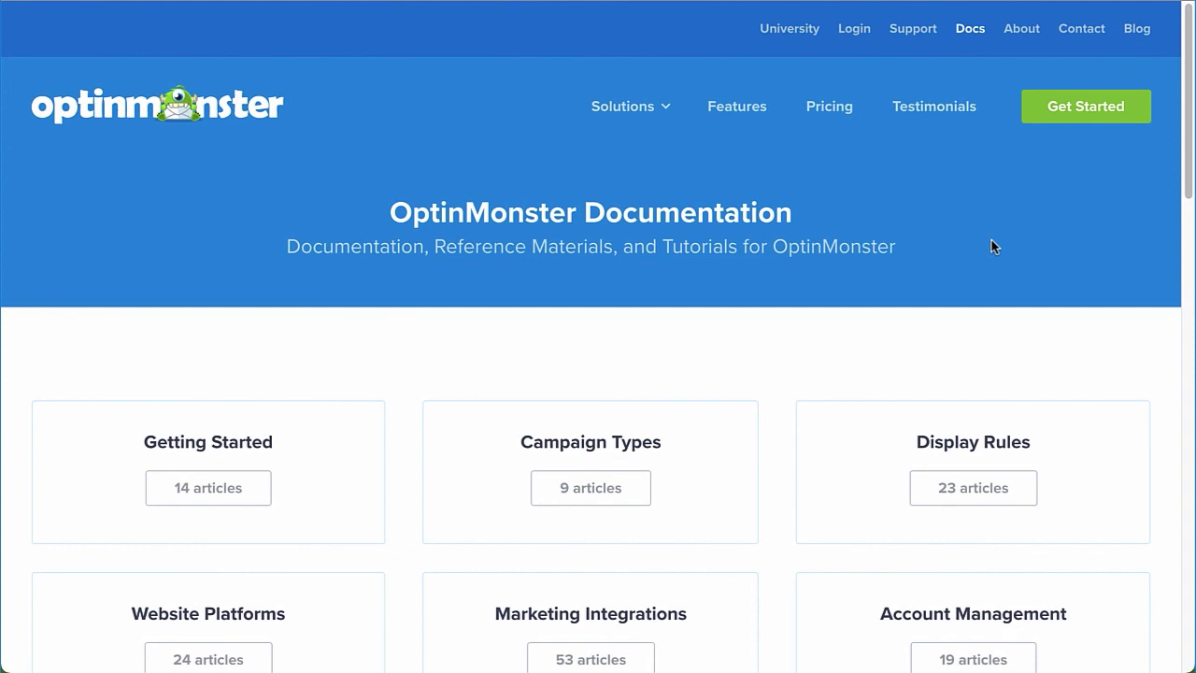
scroll(992, 246, "down", 5)
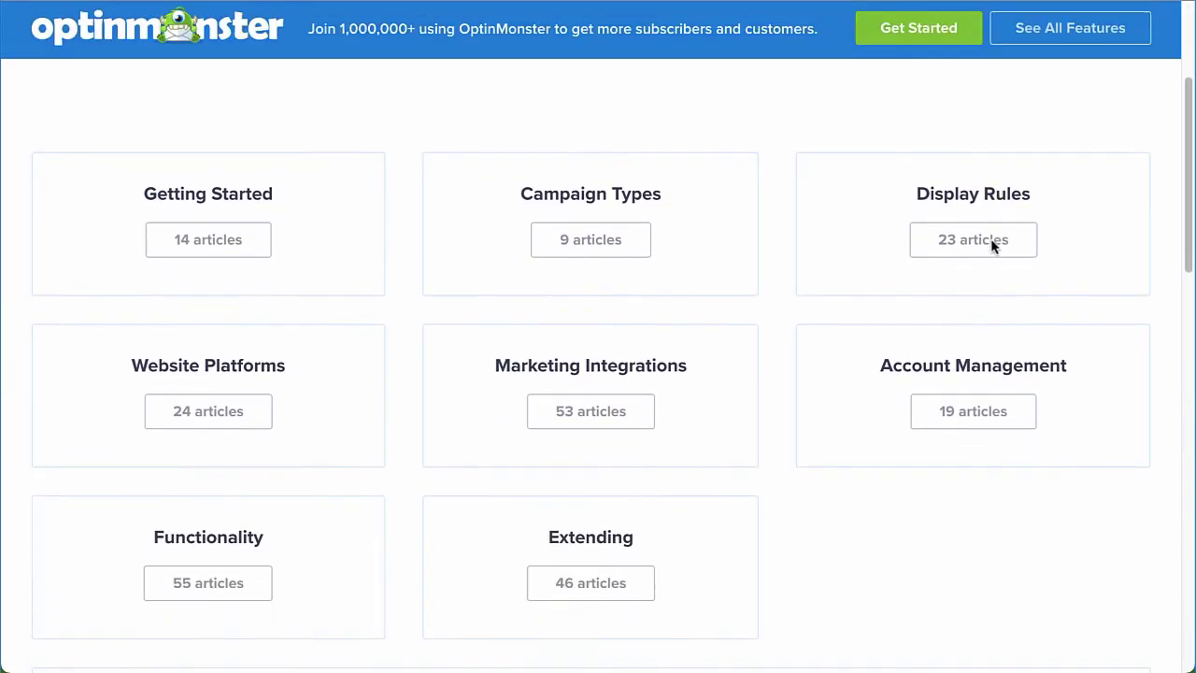